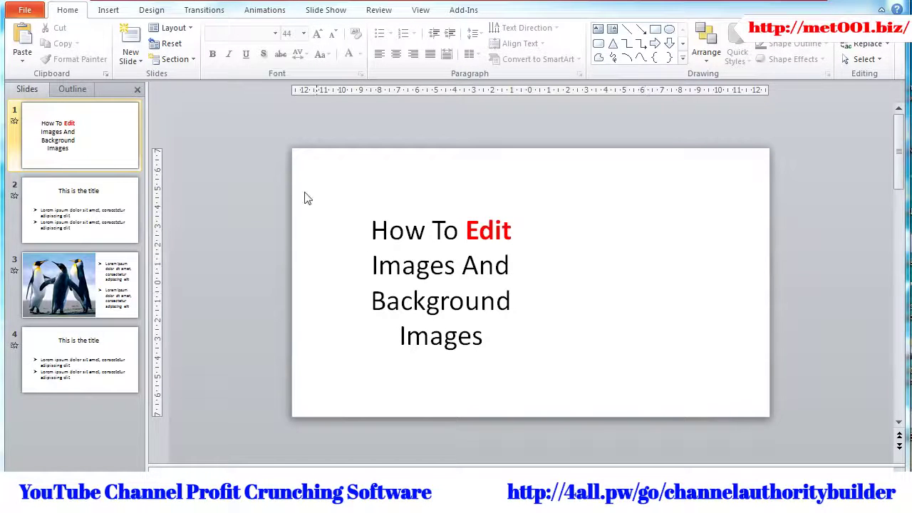
Step: Insert the img_tablet picture and move it to the slide's right edge beside the title
click(109, 10)
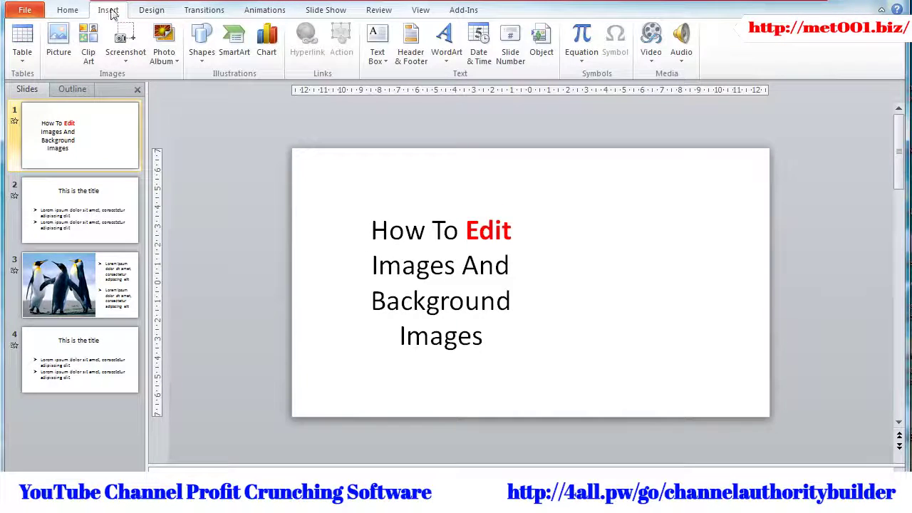
click(64, 54)
scroll(436, 84, down, 1)
drag(437, 84, 436, 202)
double_click(188, 124)
drag(515, 299, 710, 263)
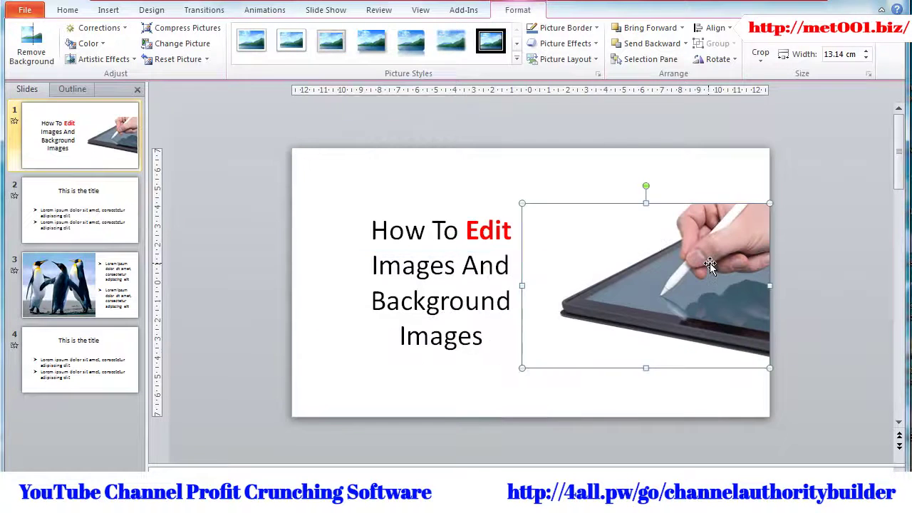
click(682, 177)
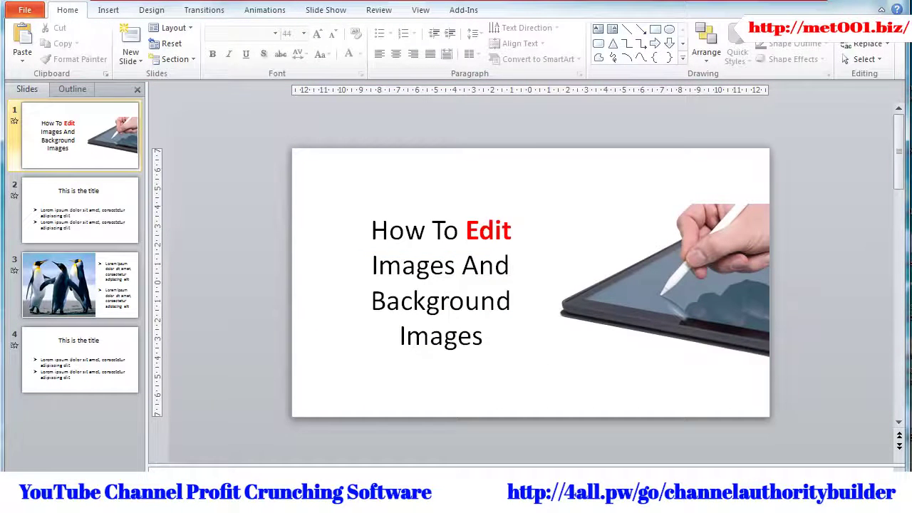
Step: Apply the Brightness -20% Contrast -20% correction to the tablet picture
click(687, 251)
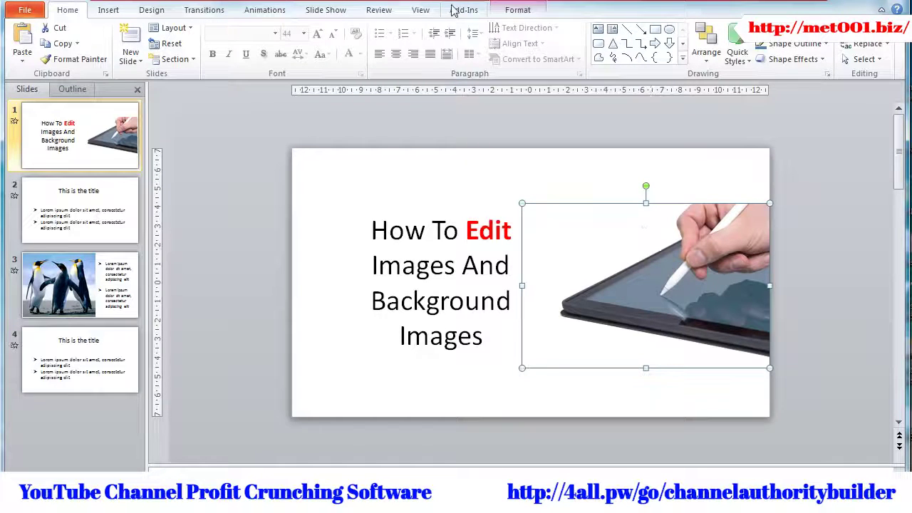
click(513, 11)
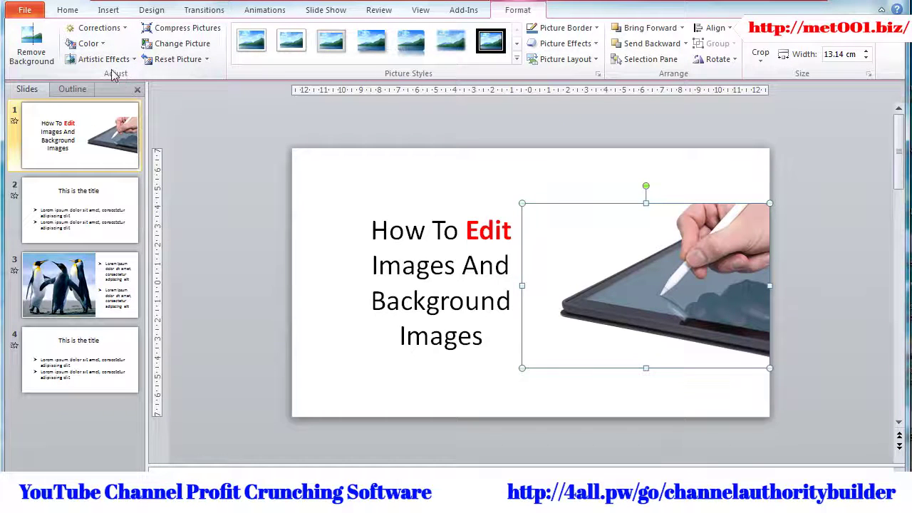
click(108, 30)
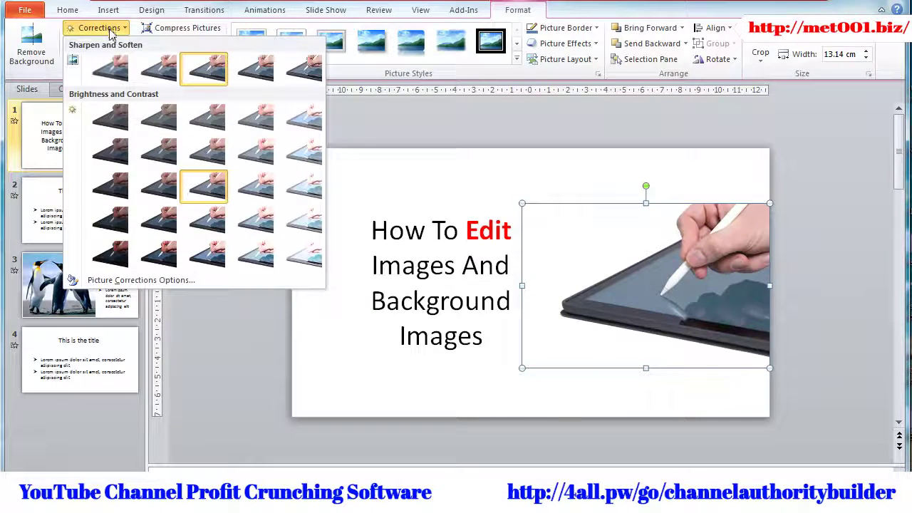
click(158, 154)
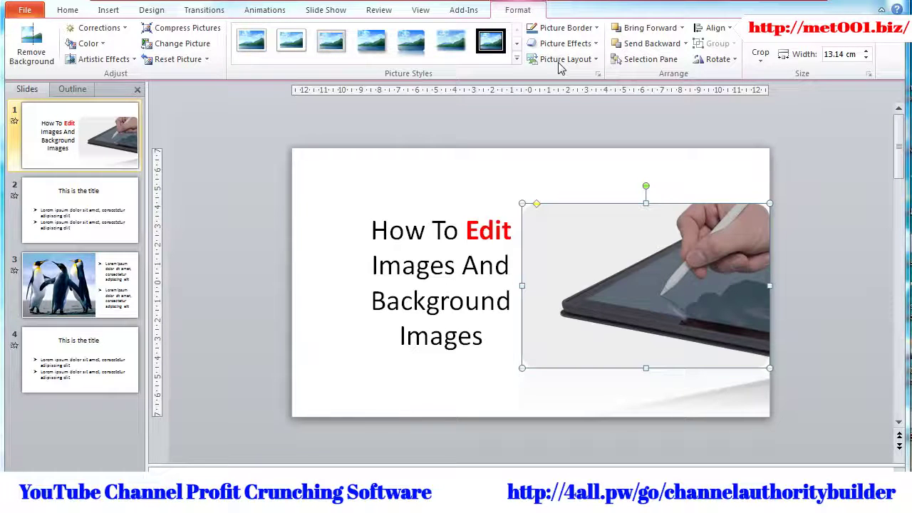
click(566, 29)
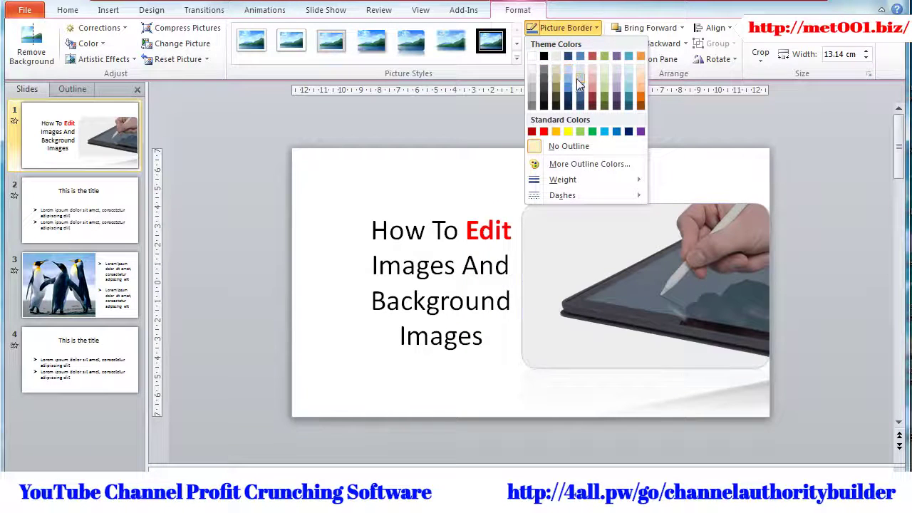
click(584, 27)
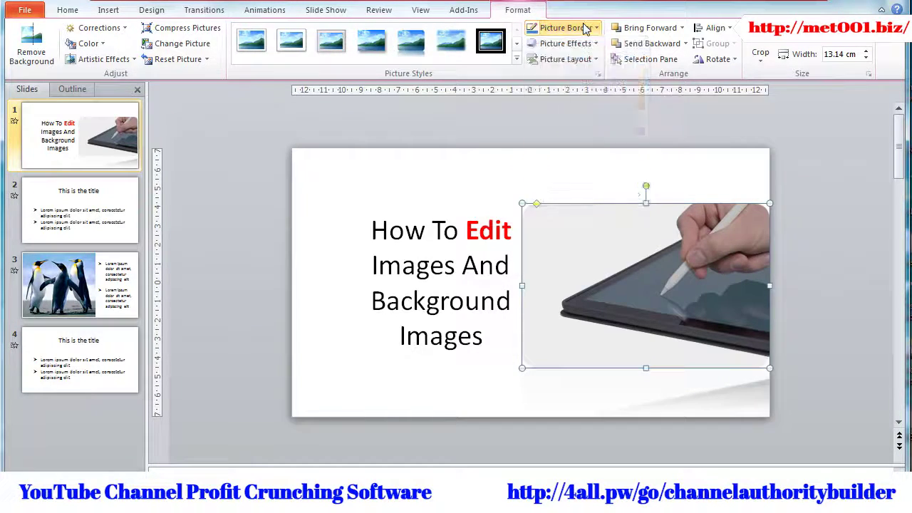
click(570, 44)
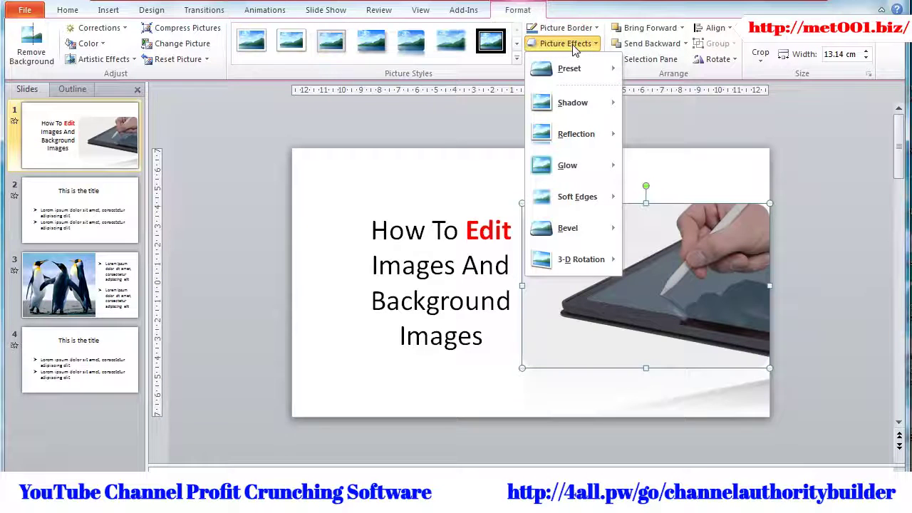
mouse_move(561, 107)
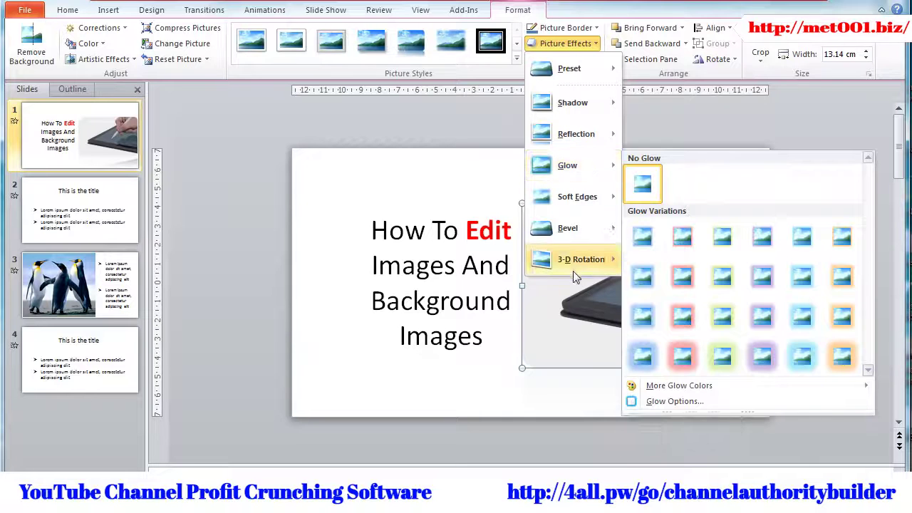
click(559, 46)
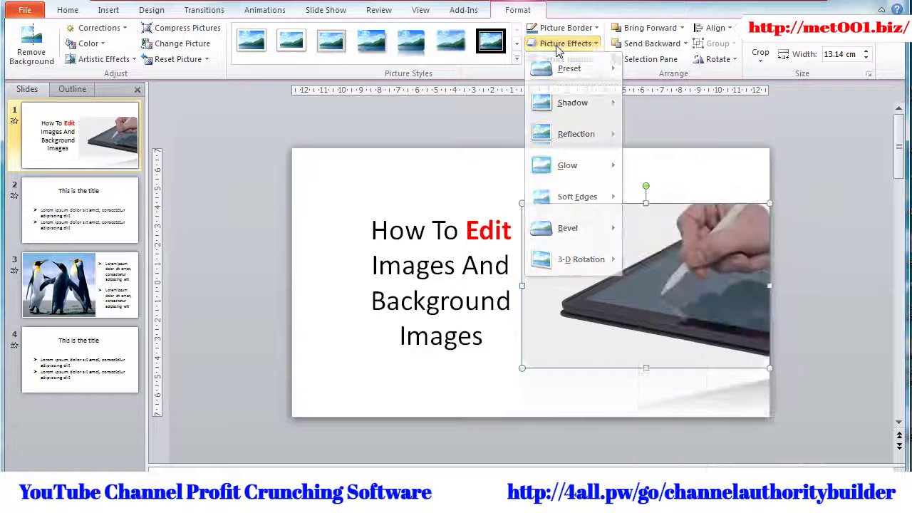
click(548, 61)
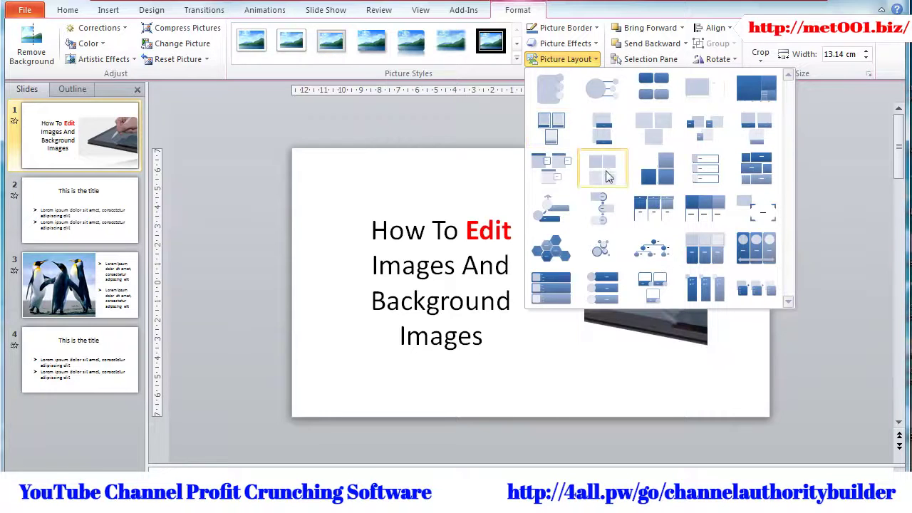
click(549, 61)
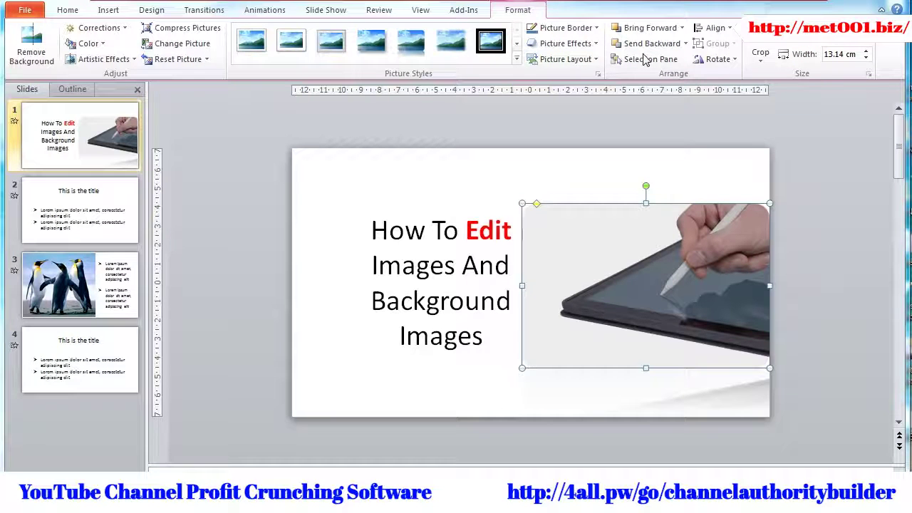
Step: Send the tablet picture backward behind the title and return it to the right edge
drag(666, 252, 594, 262)
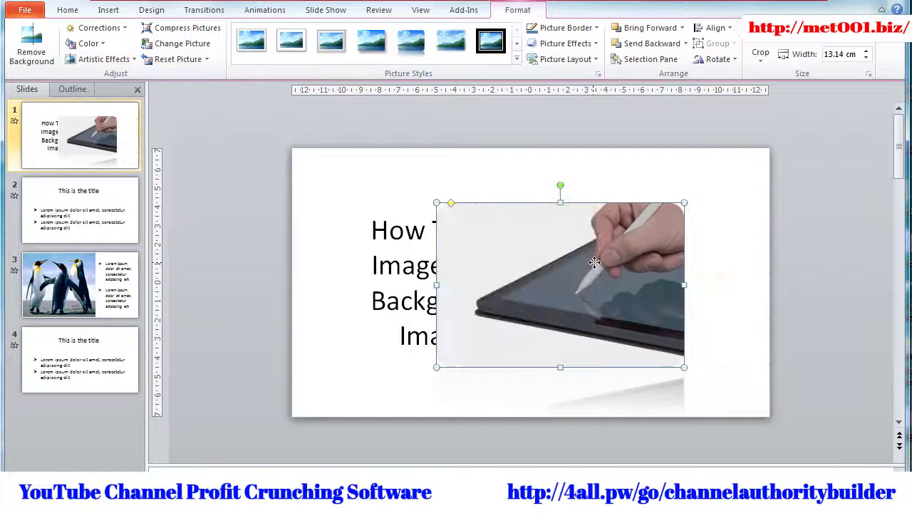
click(405, 231)
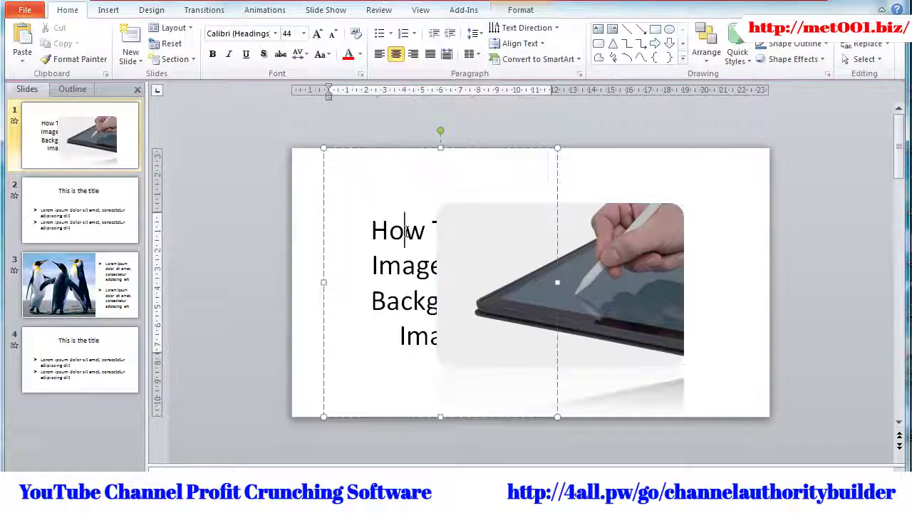
click(588, 258)
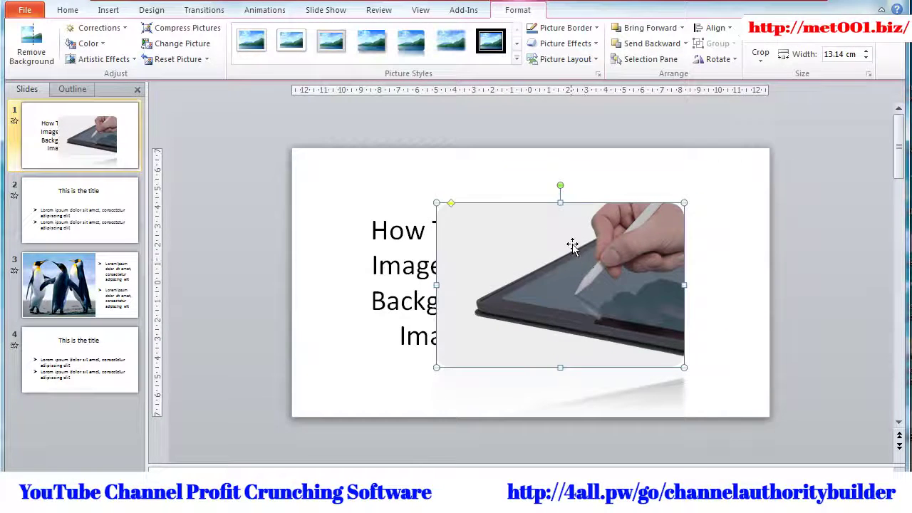
click(650, 43)
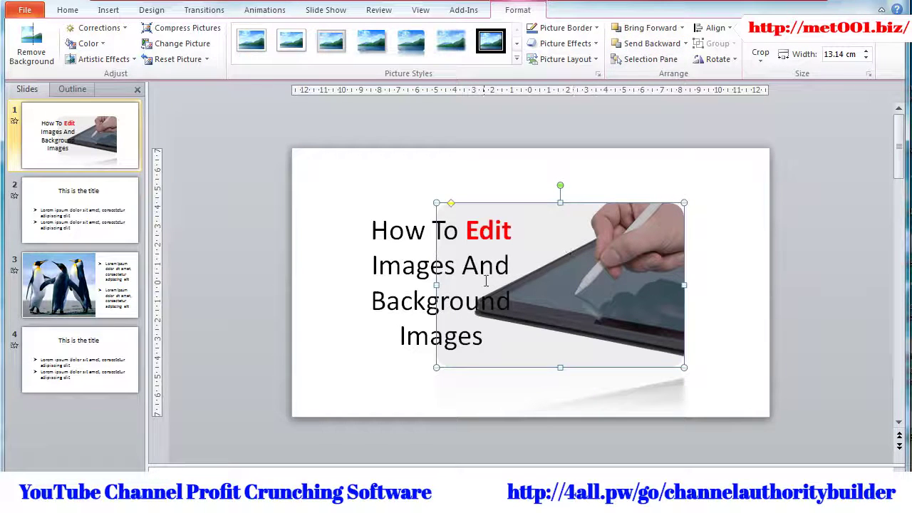
drag(641, 255, 720, 252)
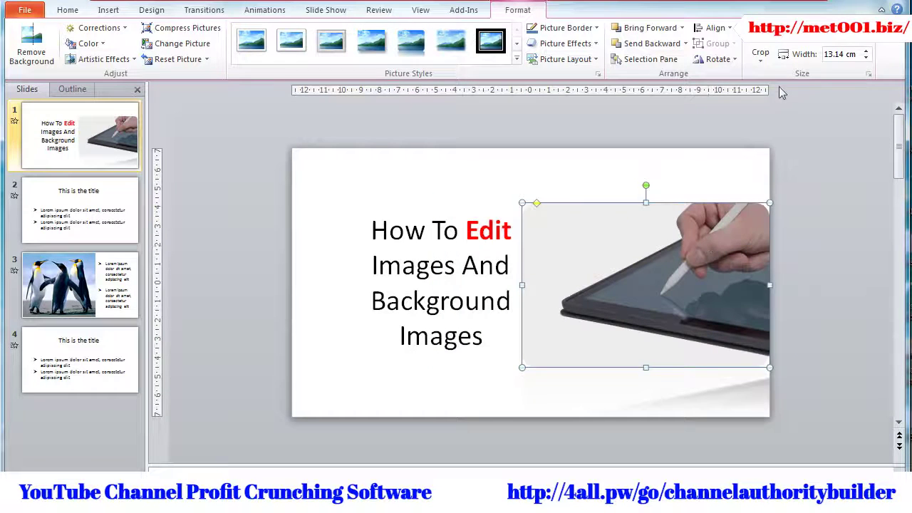
Step: Clear the tablet picture's grey rounded backdrop and reflection so it sits plainly on white
click(761, 53)
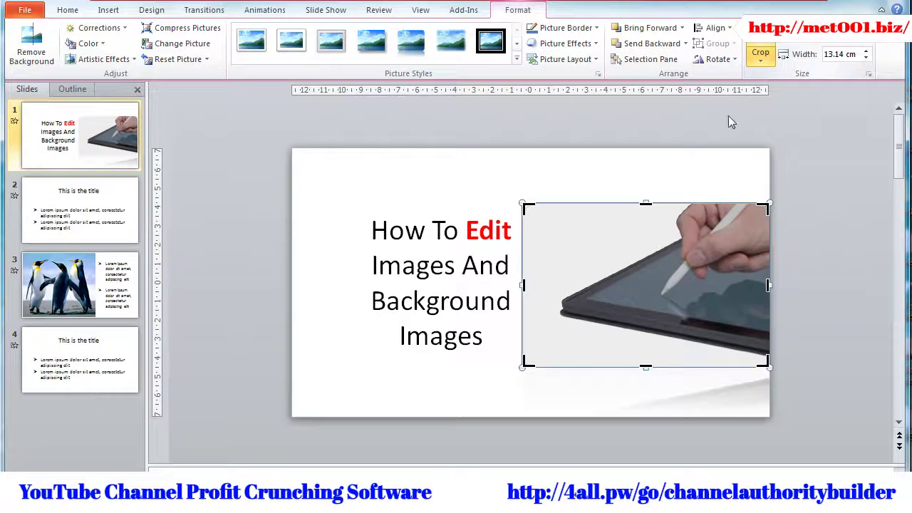
click(677, 169)
click(672, 163)
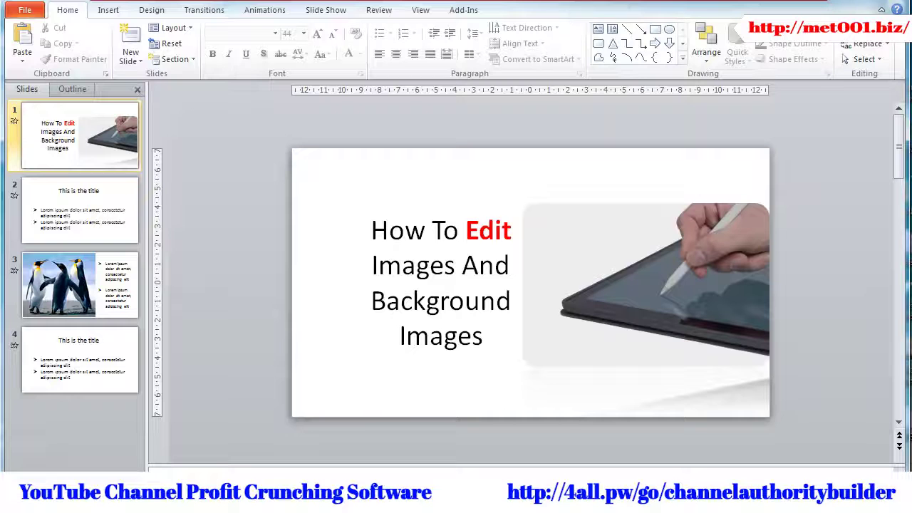
click(527, 239)
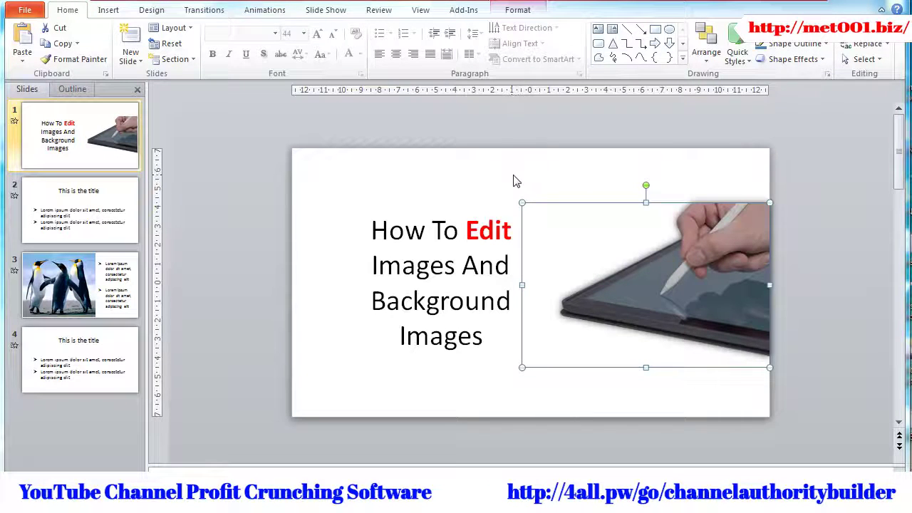
click(96, 189)
click(114, 141)
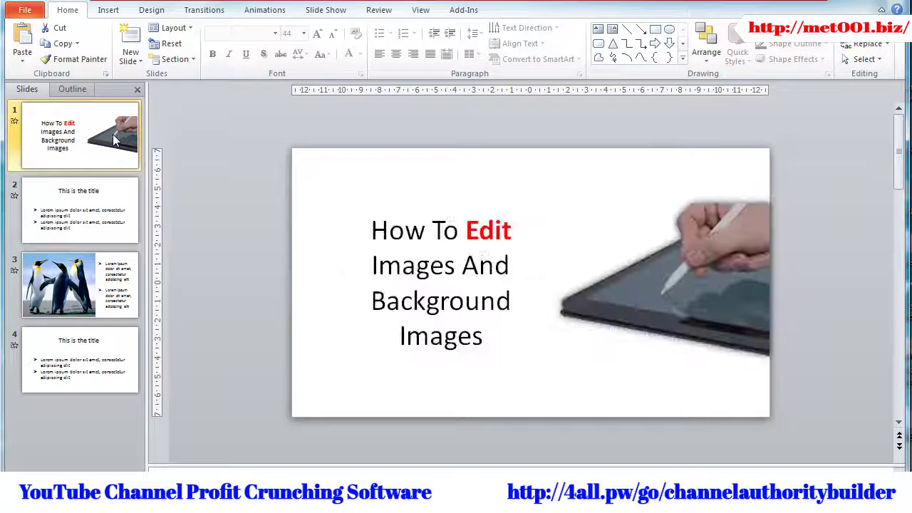
Step: Fill the title slide's background with a solid golden-yellow colour
right_click(114, 142)
click(155, 350)
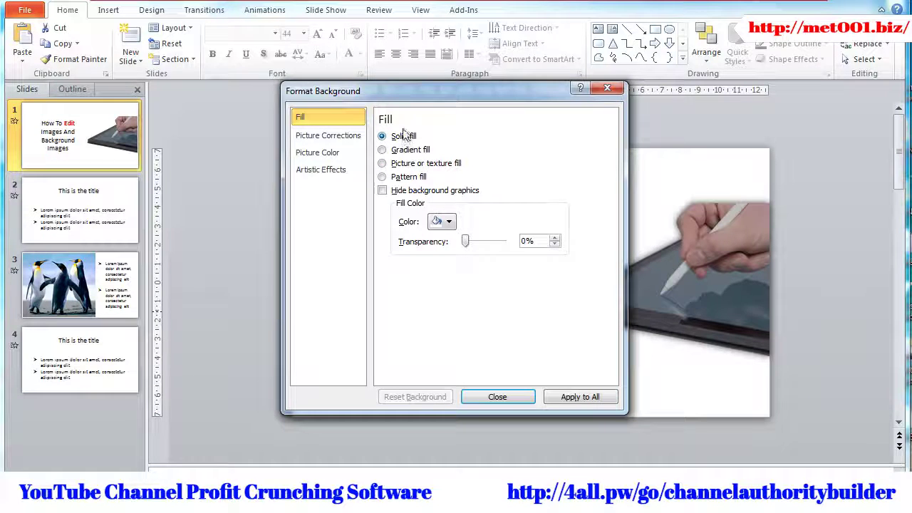
click(446, 224)
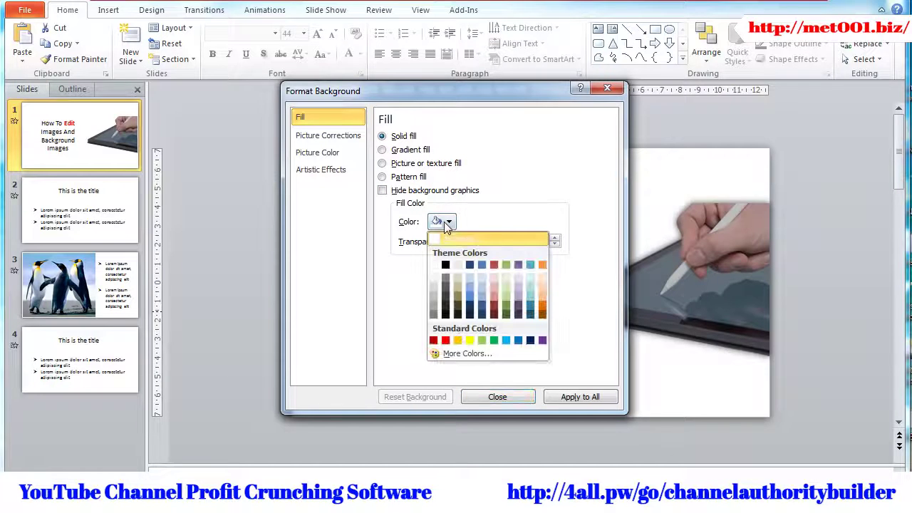
click(457, 340)
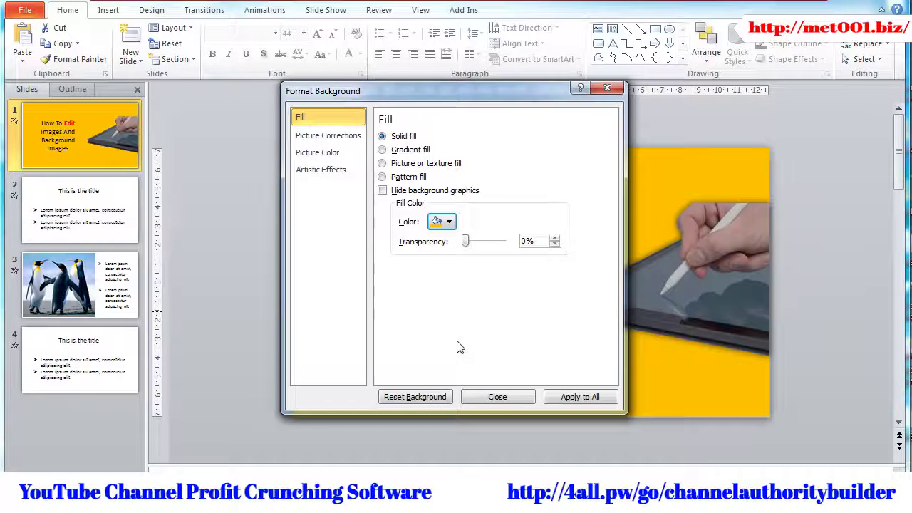
click(496, 397)
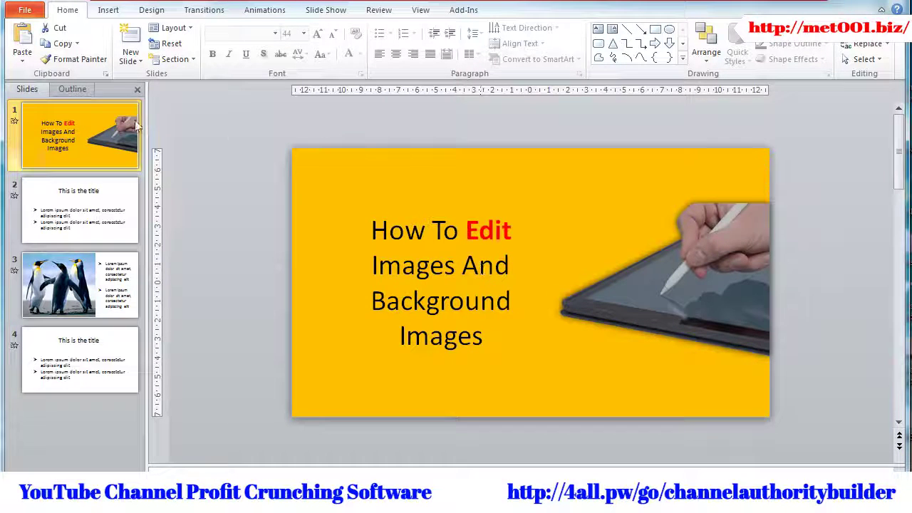
Step: Apply the title slide's golden-yellow background to all four slides
right_click(112, 138)
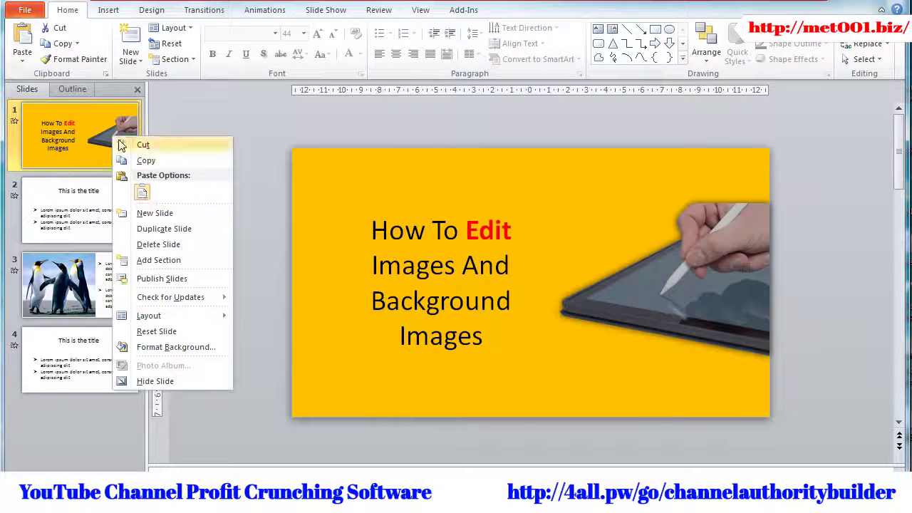
click(165, 349)
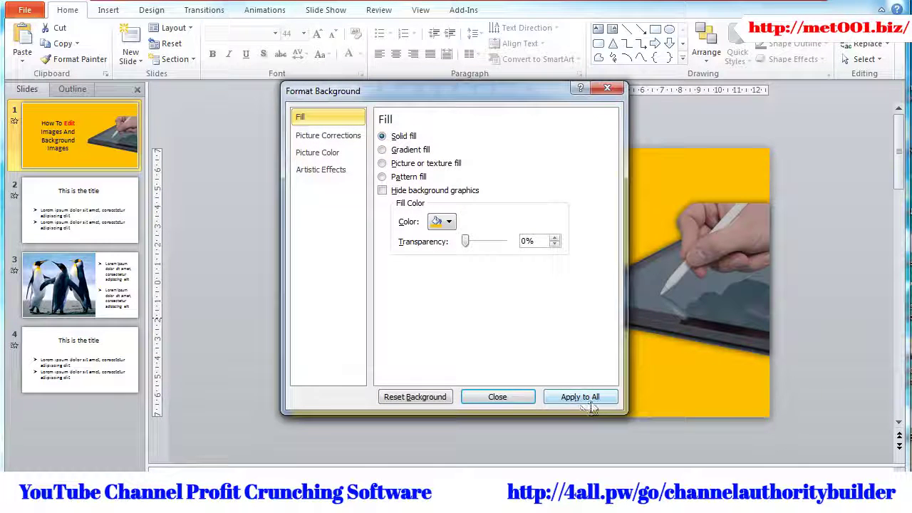
click(590, 406)
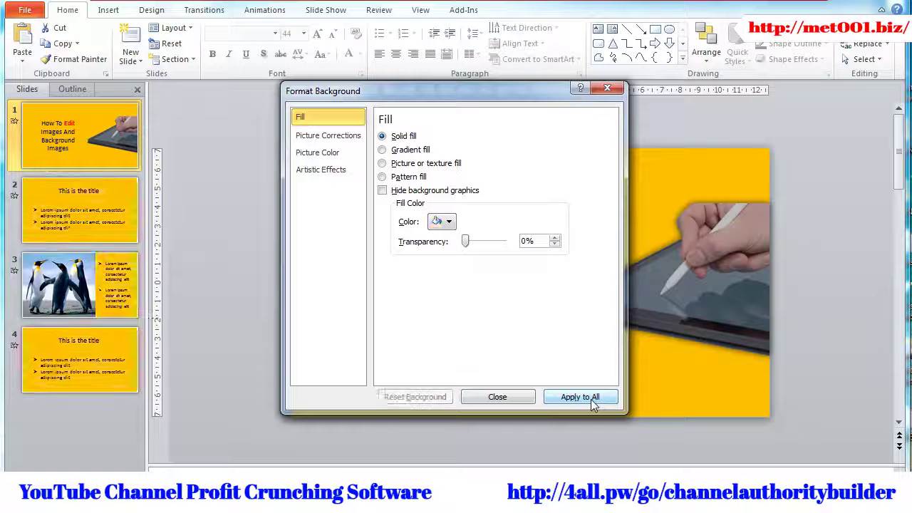
click(513, 399)
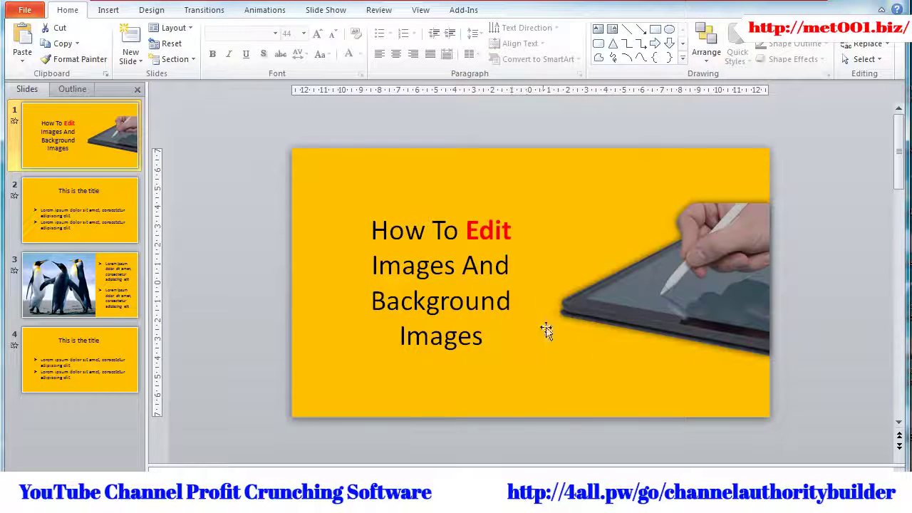